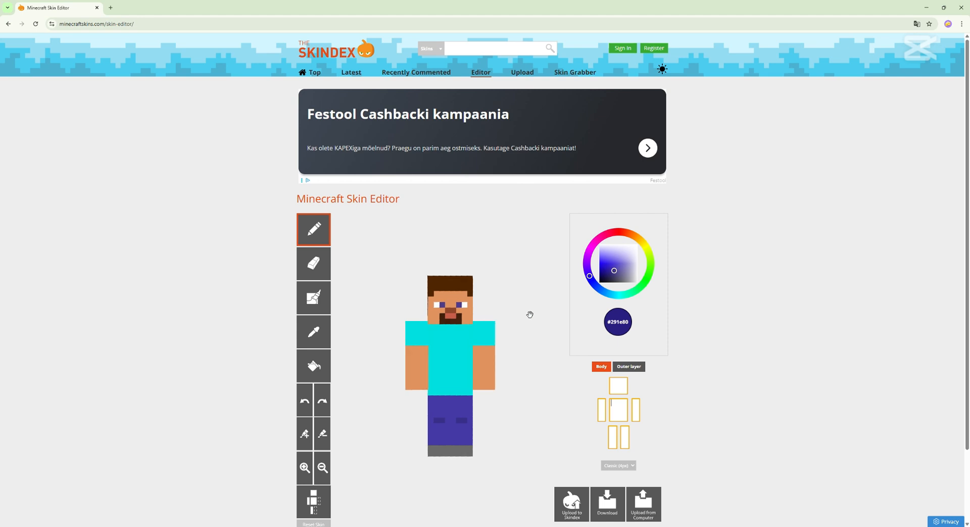
# - Try painting both of the character's purple pupils white (#ffffff) with the pencil, then undo the pupil painting
pyautogui.moveTo(513, 314); pyautogui.dragTo(500, 316)
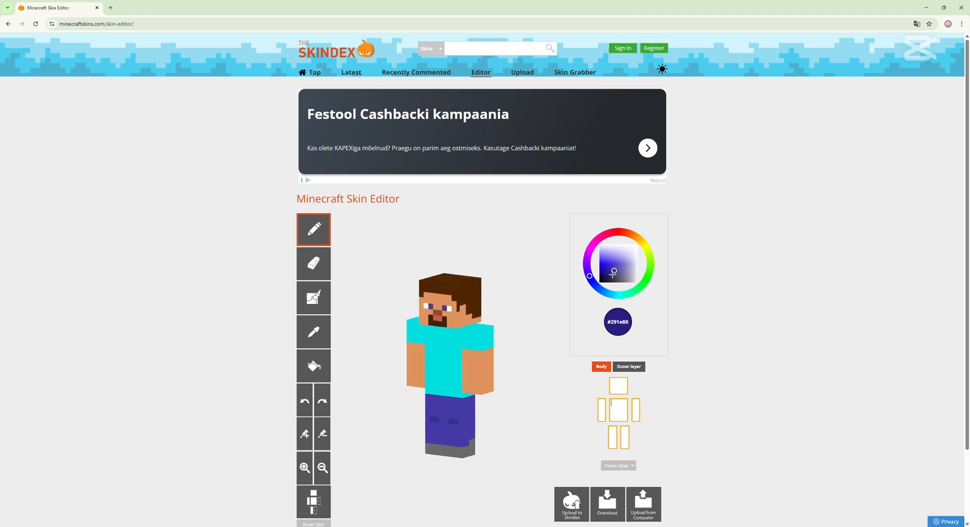
pyautogui.moveTo(612, 272); pyautogui.dragTo(645, 235)
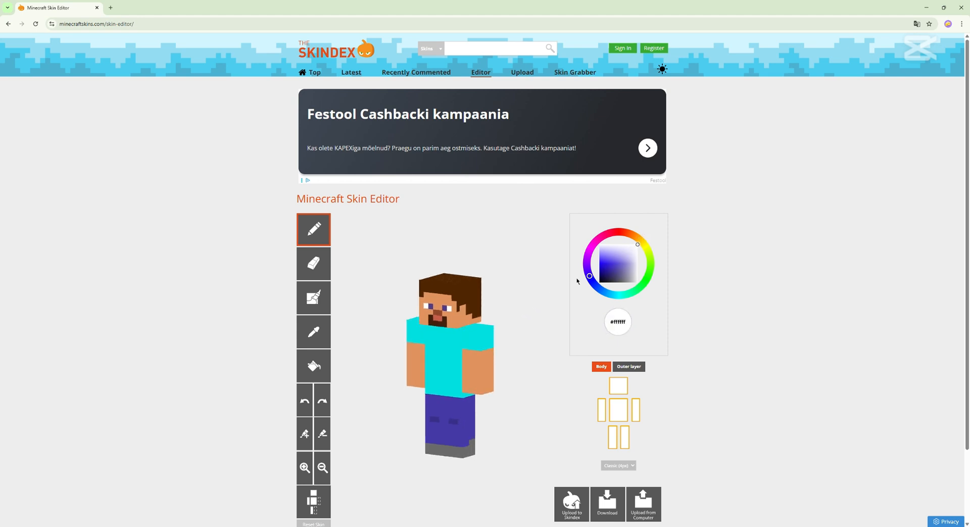
pyautogui.moveTo(512, 289); pyautogui.dragTo(484, 309)
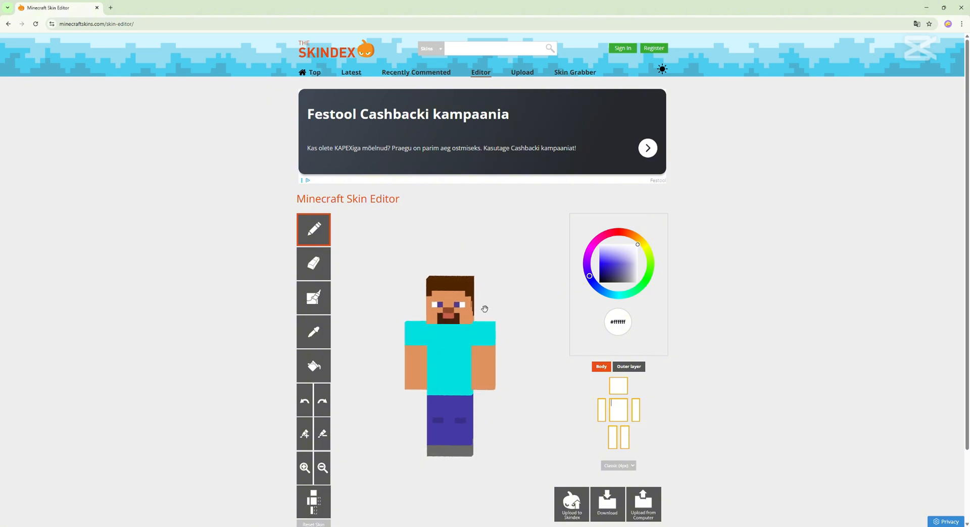
pyautogui.click(305, 468)
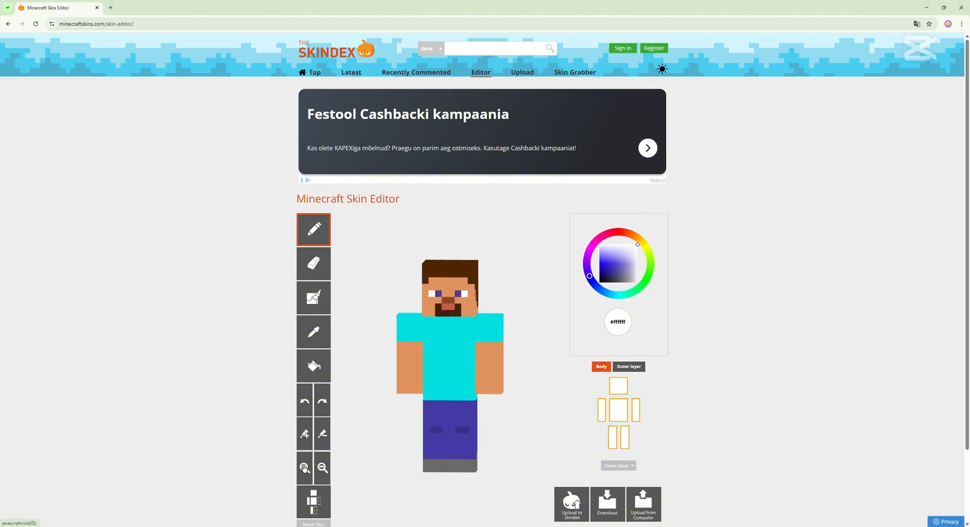
pyautogui.click(305, 468)
pyautogui.click(304, 468)
pyautogui.click(458, 265)
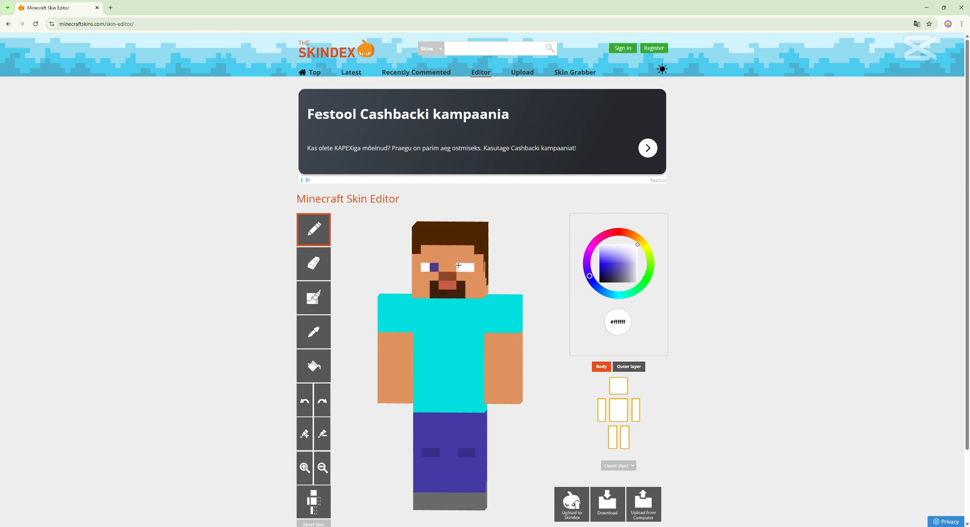
pyautogui.click(434, 267)
pyautogui.click(306, 404)
# - Sample the purple pupil colour with the eyedropper, and toggle the skin's outer layer on and off
pyautogui.click(313, 334)
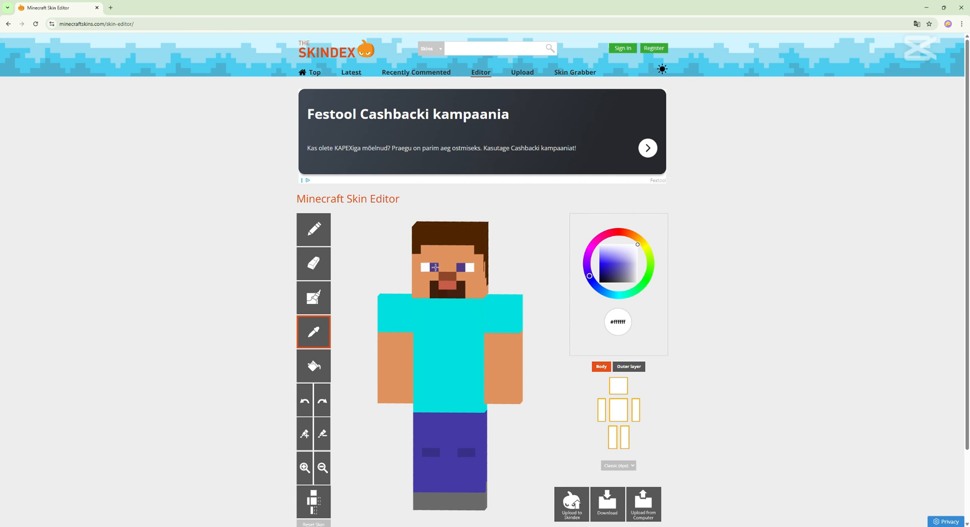
pyautogui.click(434, 268)
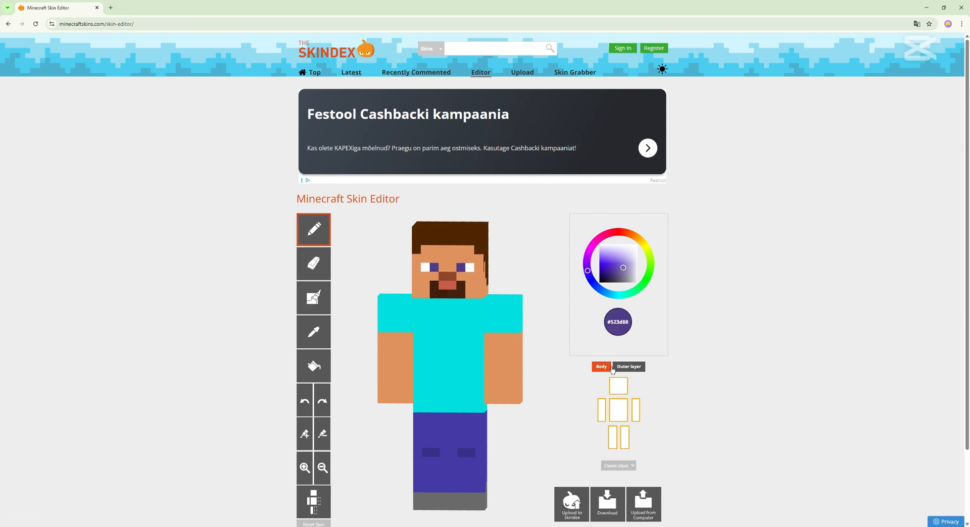
pyautogui.click(629, 367)
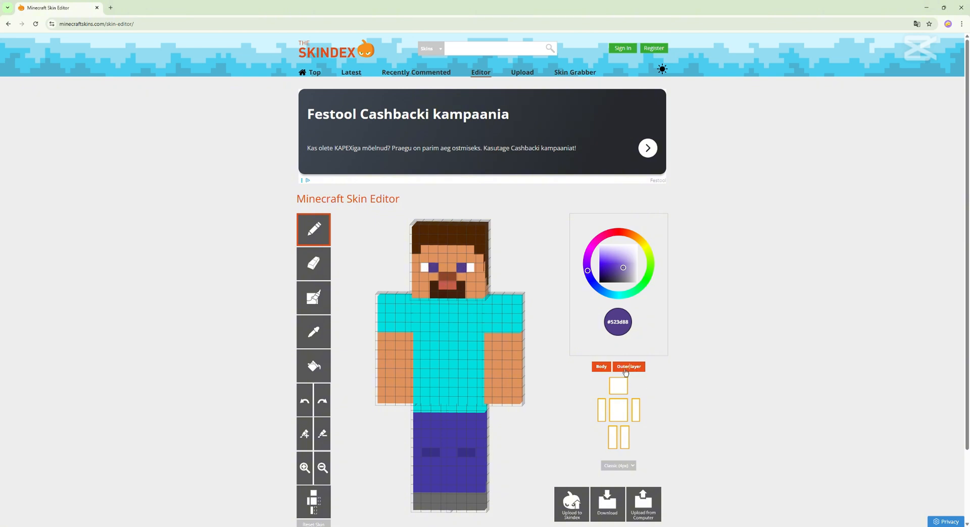
pyautogui.click(630, 367)
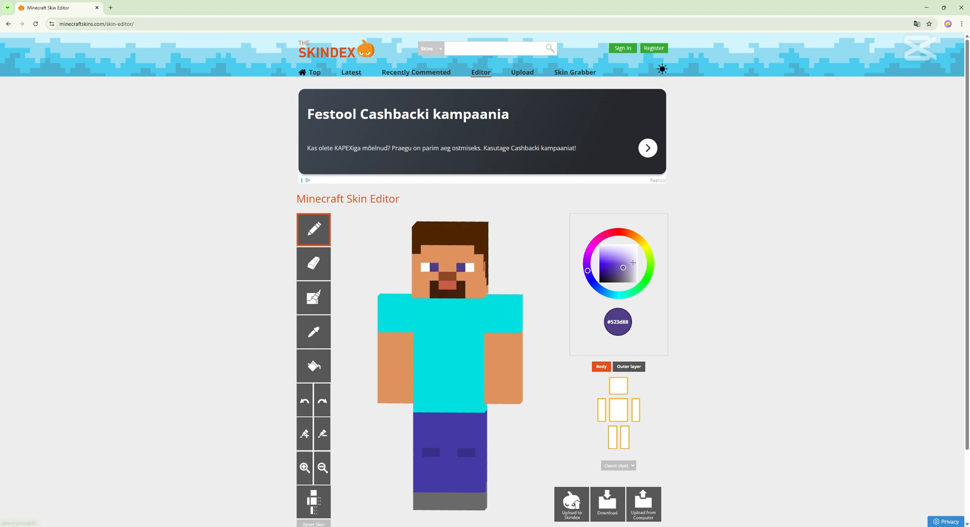
# - Try recolouring both of the character's pupils with white (#ffffff)
pyautogui.click(638, 245)
pyautogui.click(639, 245)
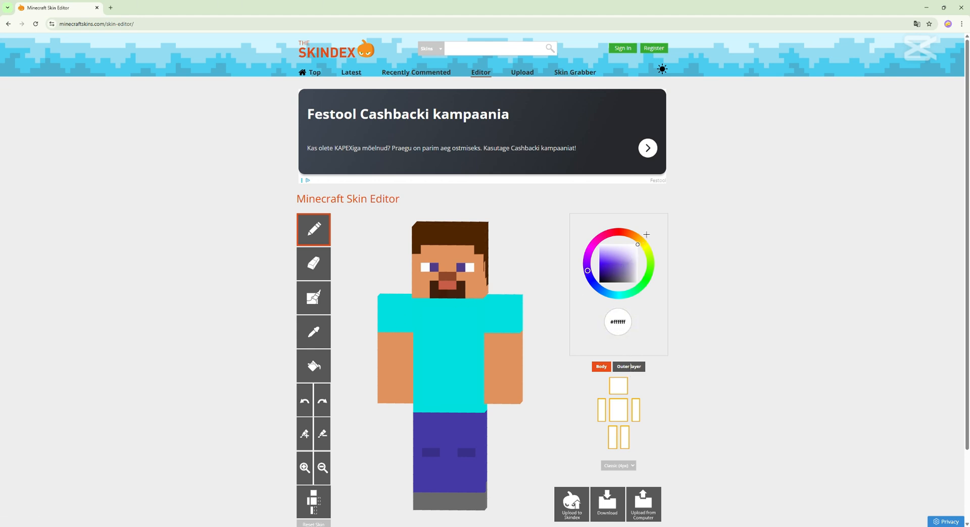
pyautogui.click(460, 267)
pyautogui.click(432, 266)
pyautogui.moveTo(565, 279); pyautogui.dragTo(566, 255)
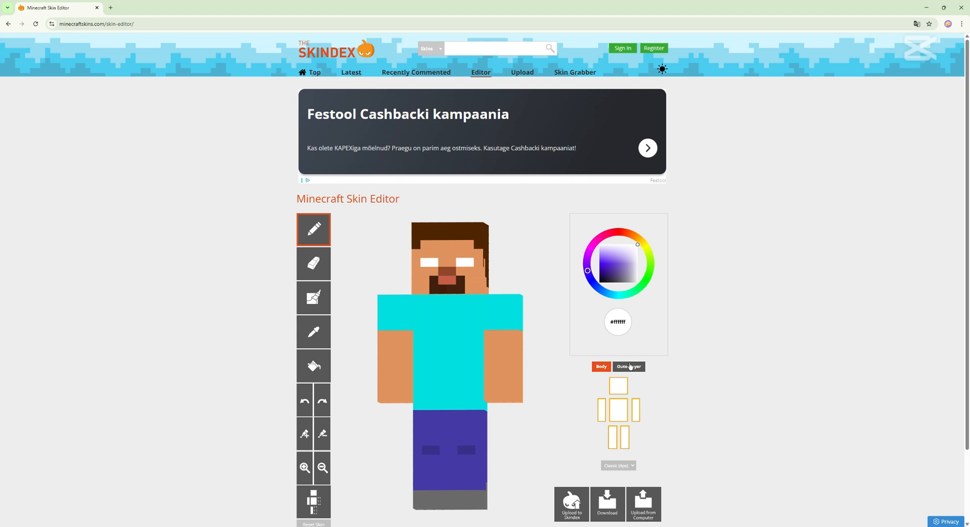
# - Show the skin's outer layer together with the body and download the skin as an image file
pyautogui.click(630, 366)
pyautogui.moveTo(572, 400)
pyautogui.mouseDown()
pyautogui.moveTo(515, 410)
pyautogui.moveTo(577, 404)
pyautogui.moveTo(543, 423)
pyautogui.moveTo(567, 407)
pyautogui.mouseUp()
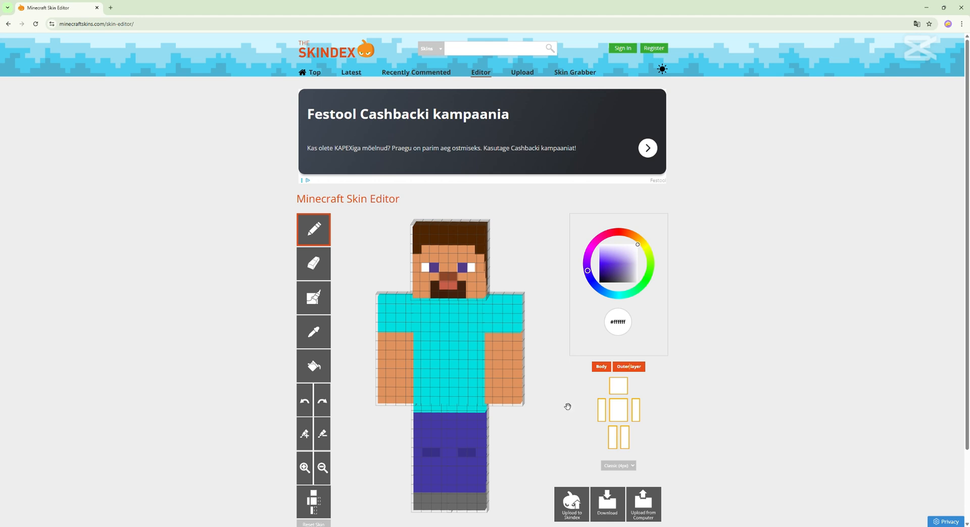
pyautogui.click(611, 505)
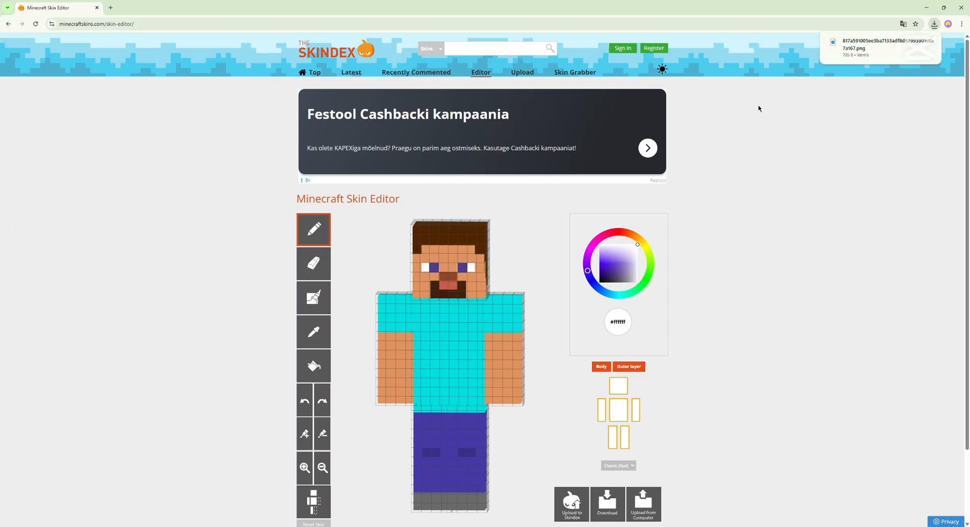
# - Switch to Mine-imator and dismiss its startup notice about the previous session
pyautogui.moveTo(870, 55)
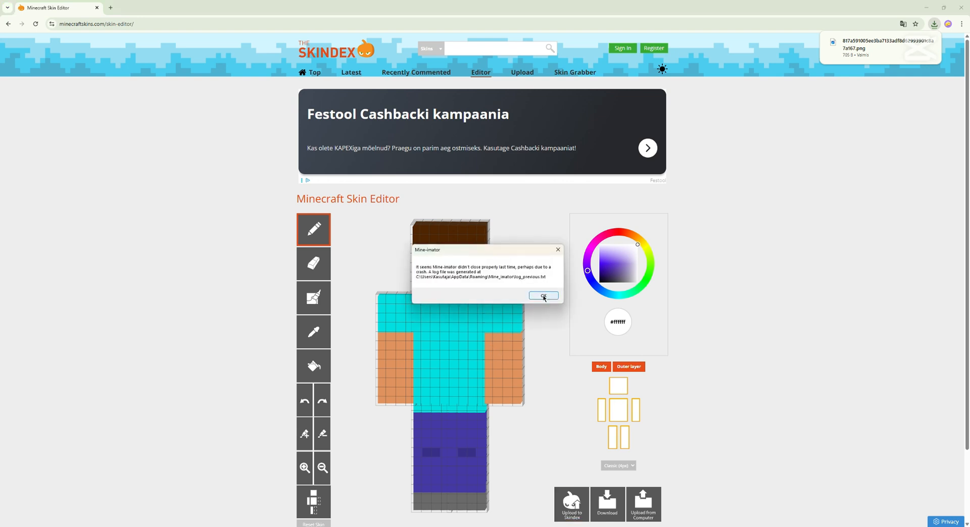
pyautogui.click(544, 297)
pyautogui.click(443, 283)
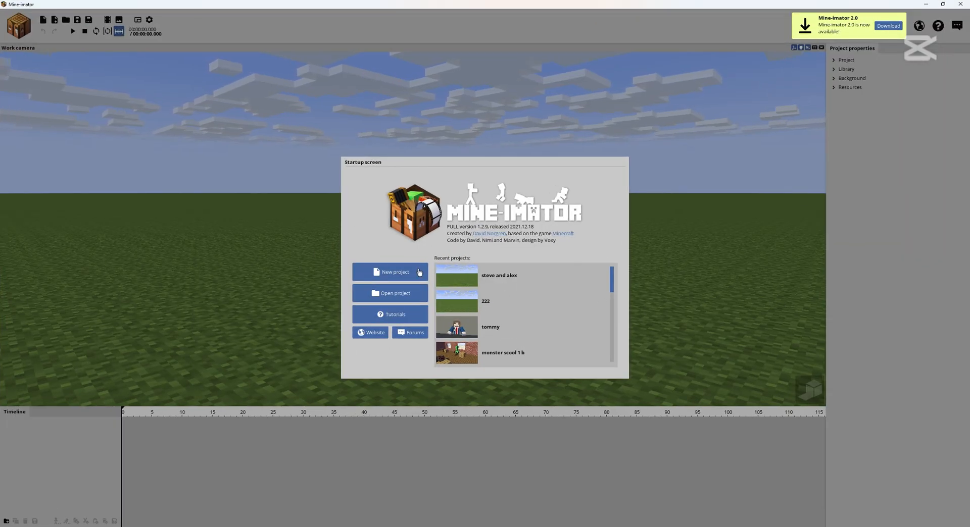
# - Create a new project named "sjciwuch" with author "dwygywgdy" and description "dwdwdw"
pyautogui.click(383, 273)
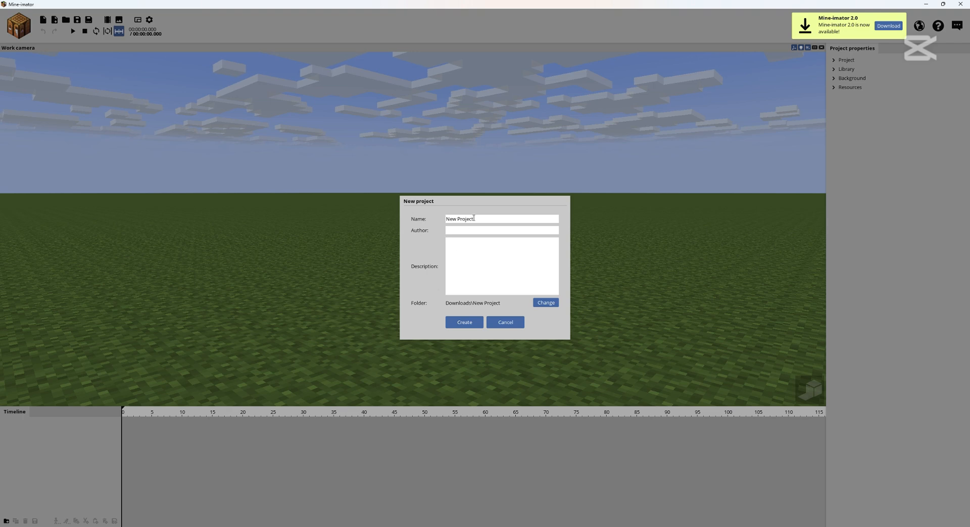
pyautogui.click(473, 218)
pyautogui.press('BackSpace')
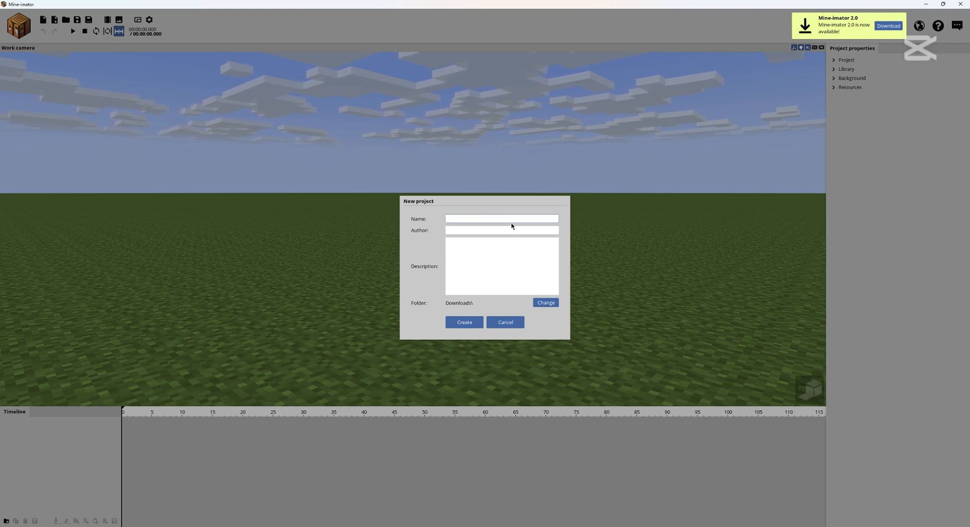
pyautogui.write('sjciwuch')
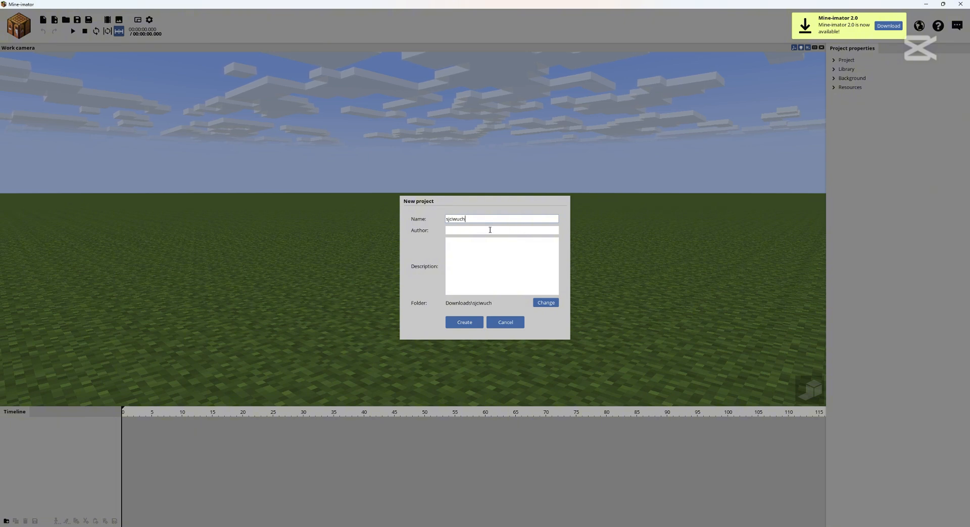
pyautogui.click(489, 230)
pyautogui.write('dwygywgdy')
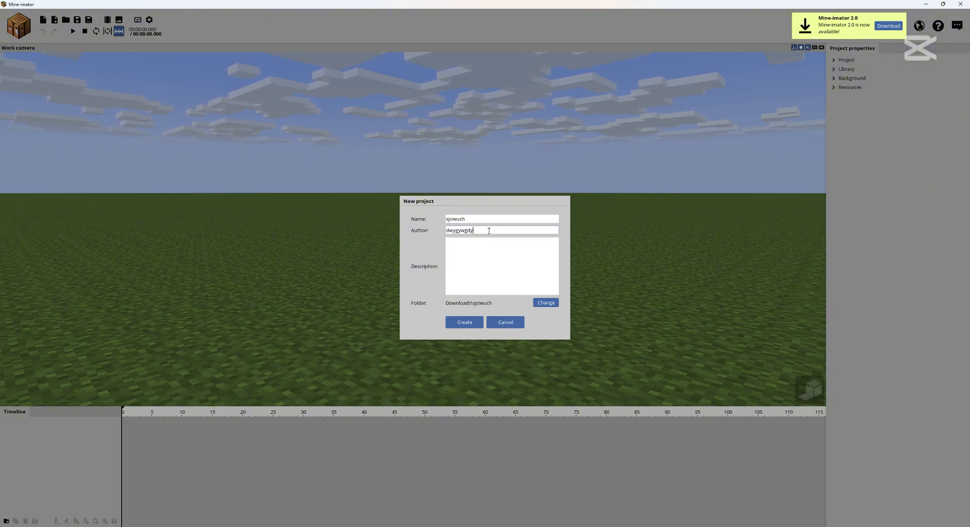
pyautogui.click(478, 256)
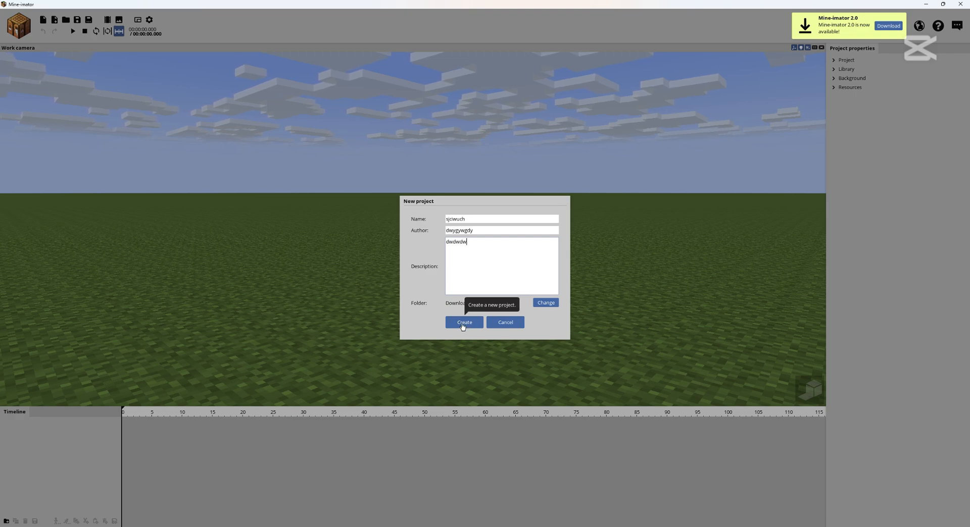
pyautogui.click(463, 324)
# - Start adding a character with the Human model and Steve variant, and turn its preview to face forward
pyautogui.moveTo(477, 281); pyautogui.dragTo(497, 318)
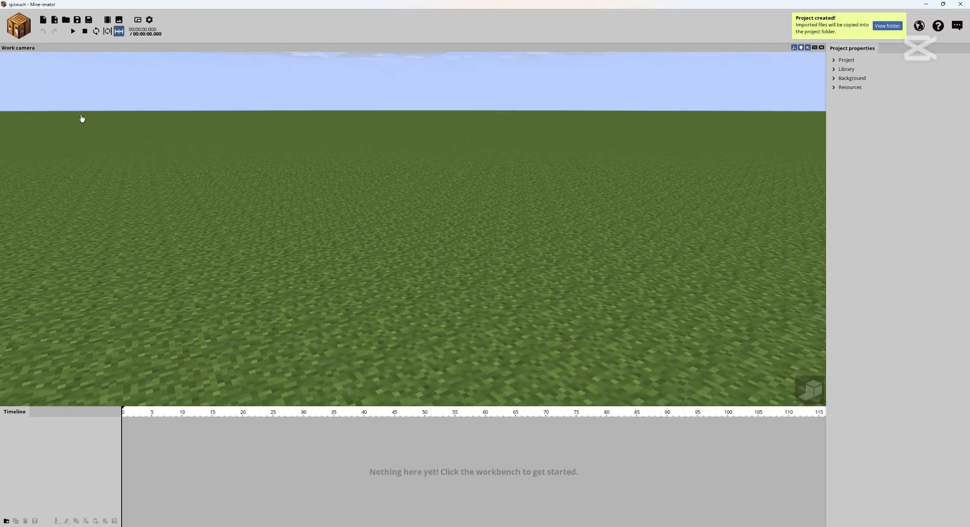
pyautogui.click(17, 29)
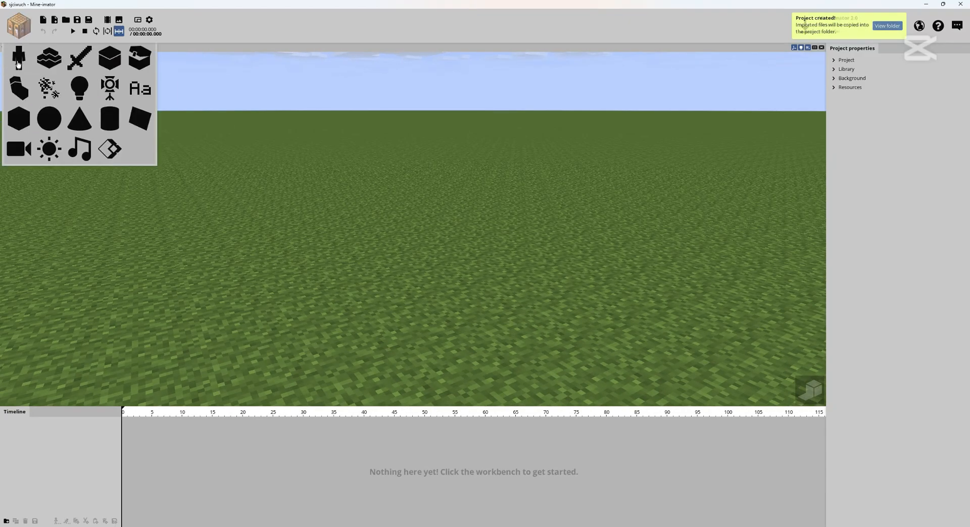
pyautogui.click(22, 62)
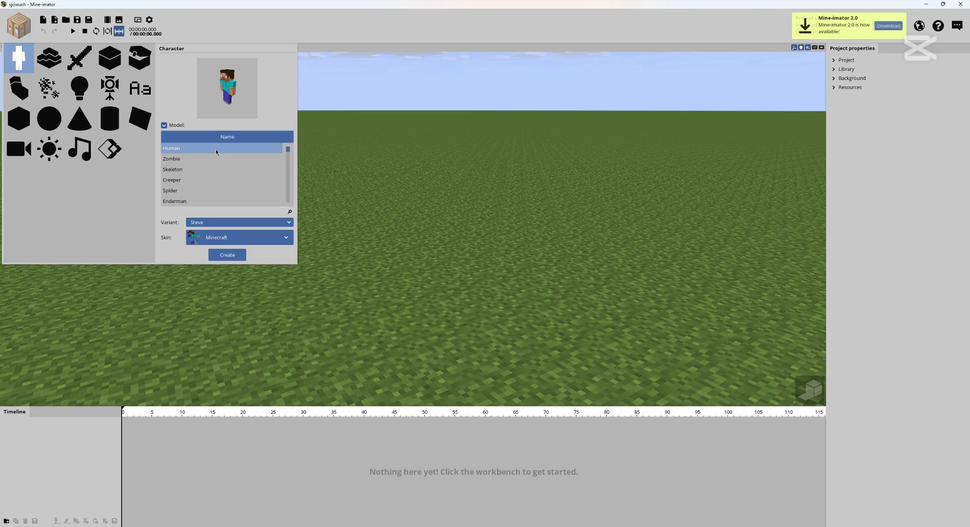
pyautogui.moveTo(216, 99); pyautogui.dragTo(241, 95)
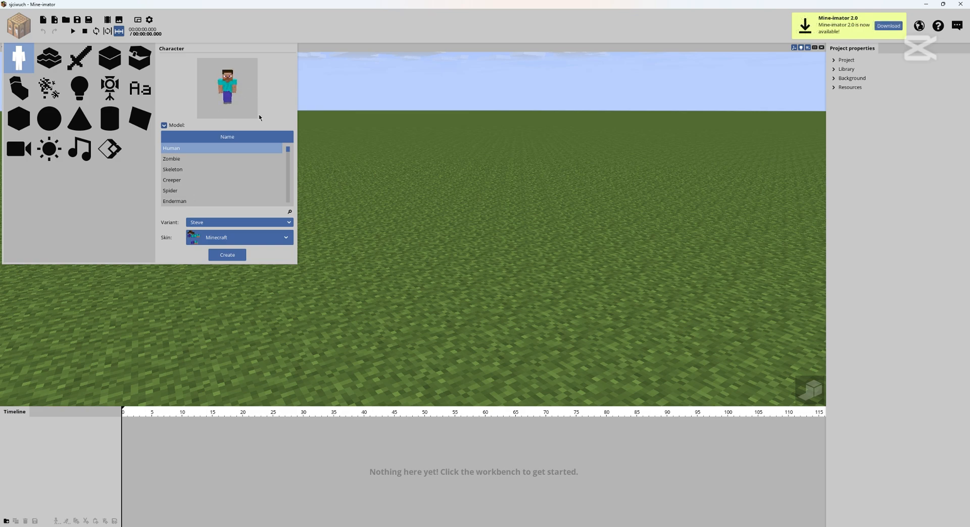
# - Load the PNG starting with 062c4c85afc3ed1df from the downloads folder as the character's skin
pyautogui.click(279, 237)
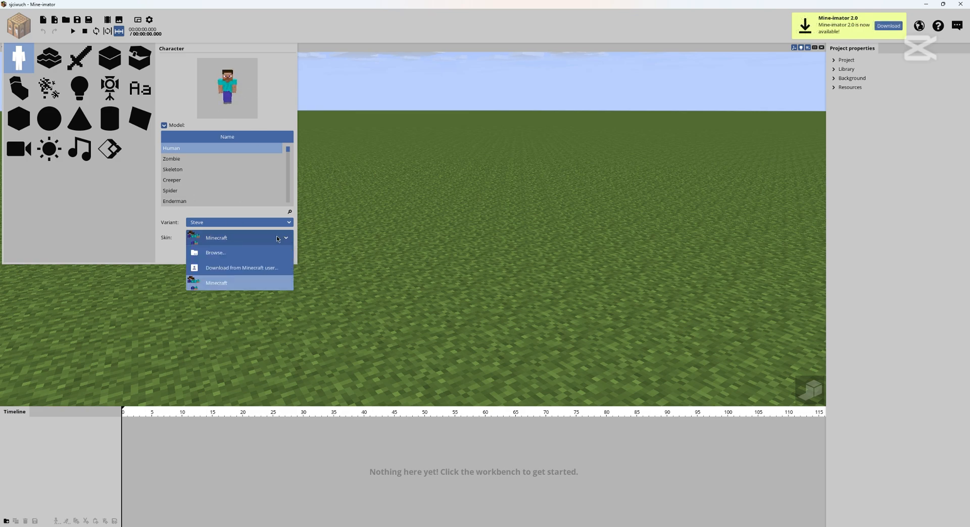
pyautogui.click(199, 255)
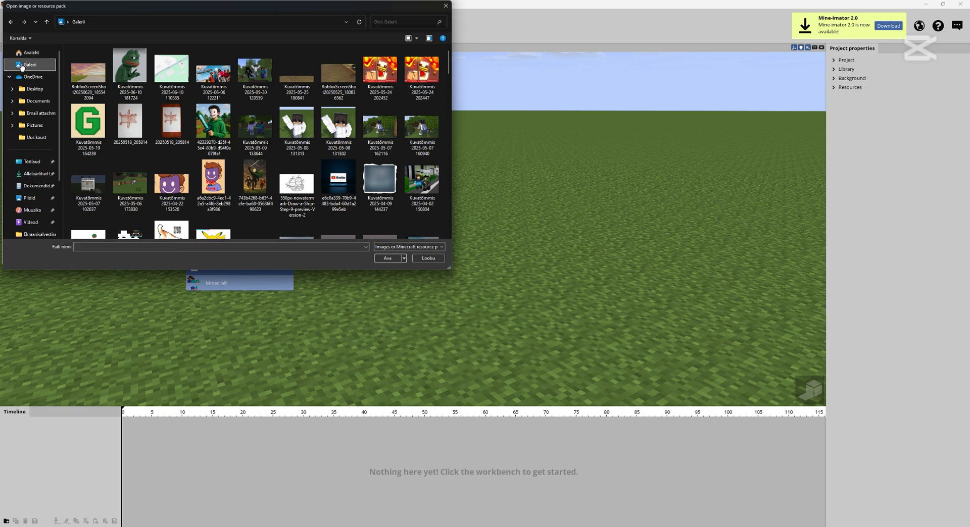
pyautogui.click(31, 89)
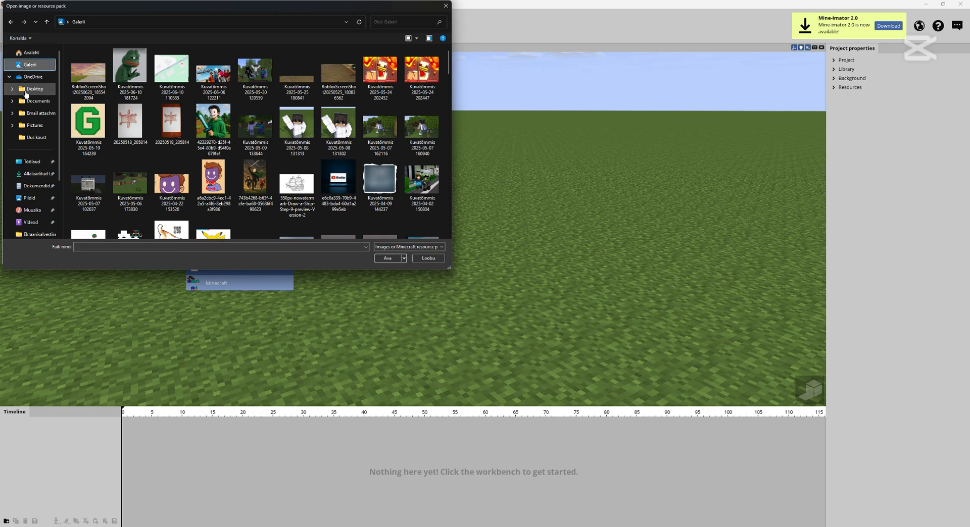
pyautogui.click(31, 174)
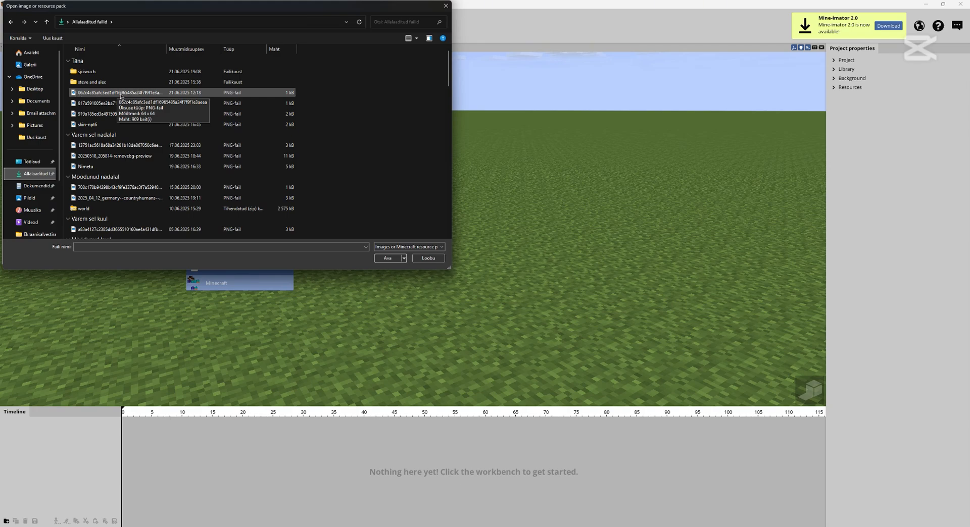
pyautogui.click(120, 95)
pyautogui.click(387, 258)
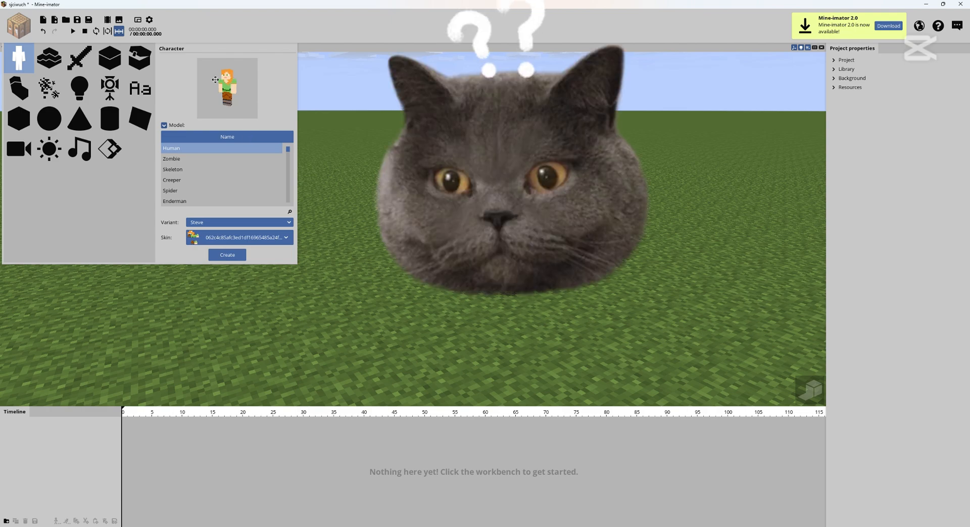
# - Set the character's skin to the downloaded PNG starting with 817a591005ee3ba7133 and create the character
pyautogui.click(273, 244)
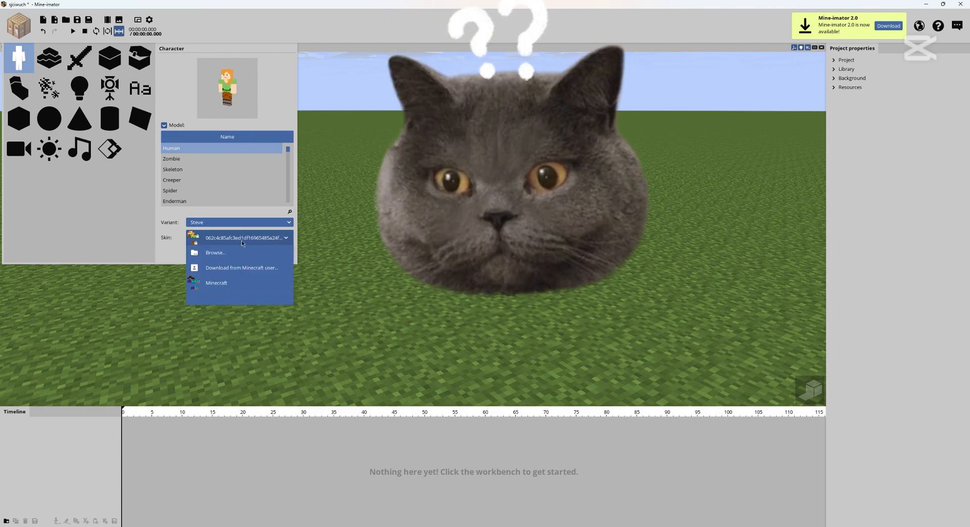
pyautogui.click(204, 256)
pyautogui.click(122, 103)
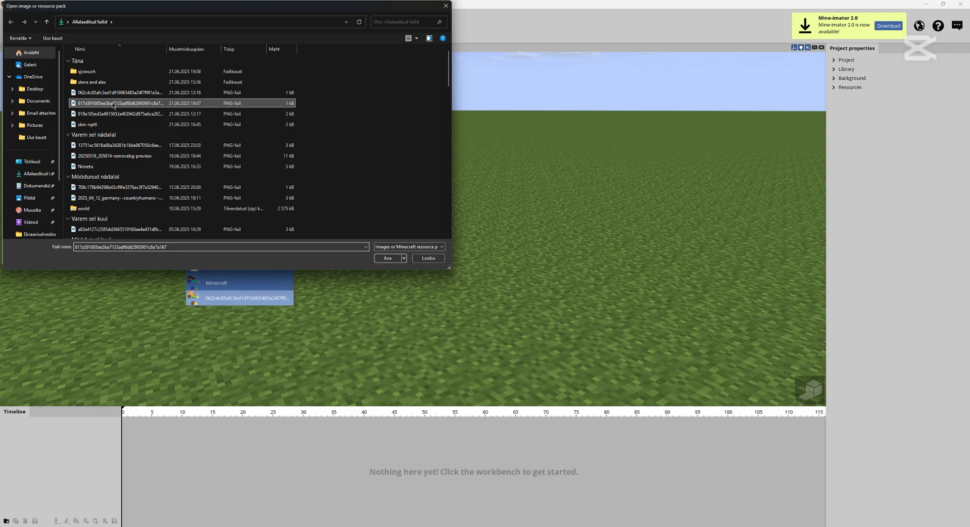
pyautogui.click(391, 258)
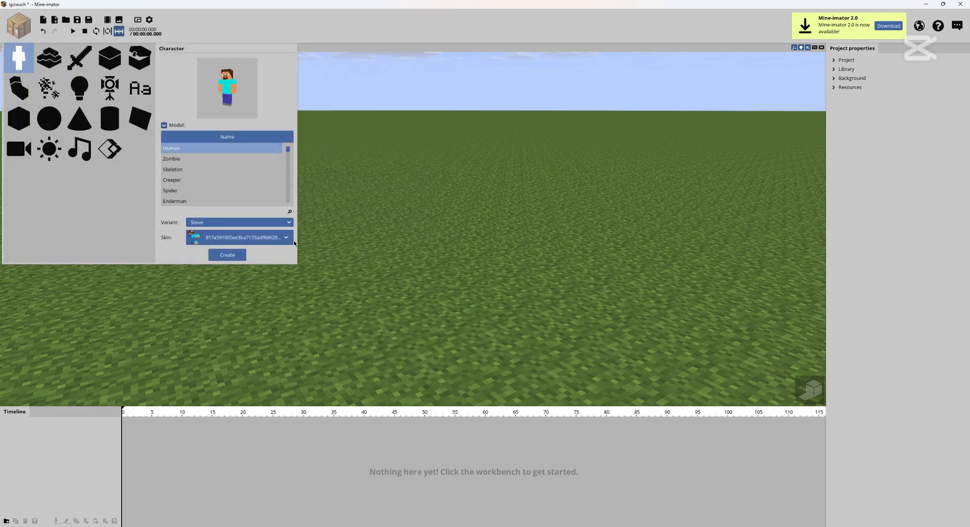
pyautogui.moveTo(244, 104)
pyautogui.mouseDown()
pyautogui.moveTo(234, 92)
pyautogui.moveTo(233, 108)
pyautogui.moveTo(243, 107)
pyautogui.mouseUp()
pyautogui.click(235, 258)
# - Inspect the placed character's skin from several angles, both close up and from farther away
pyautogui.moveTo(480, 257); pyautogui.dragTo(416, 235)
pyautogui.scroll(5, 386, 117)
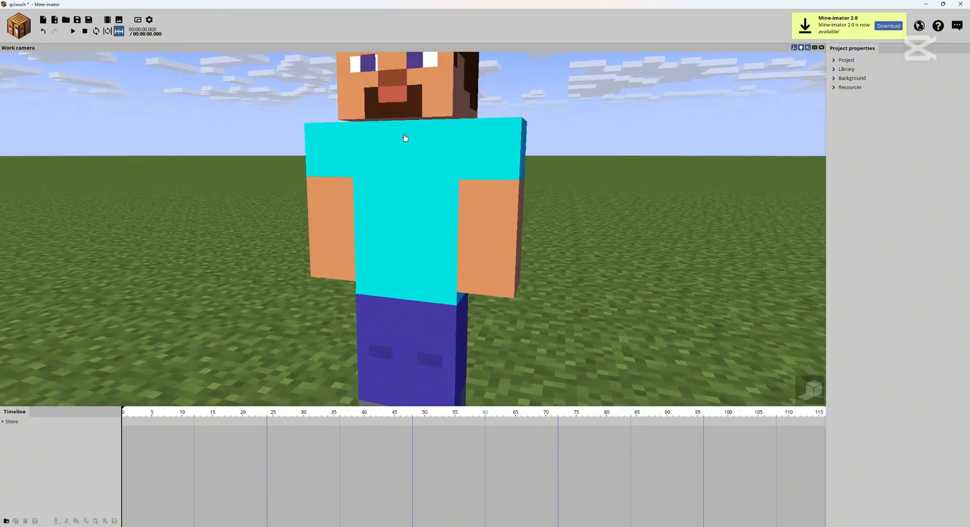
pyautogui.moveTo(502, 100)
pyautogui.mouseDown()
pyautogui.moveTo(543, 151)
pyautogui.moveTo(558, 93)
pyautogui.moveTo(510, 100)
pyautogui.mouseUp()
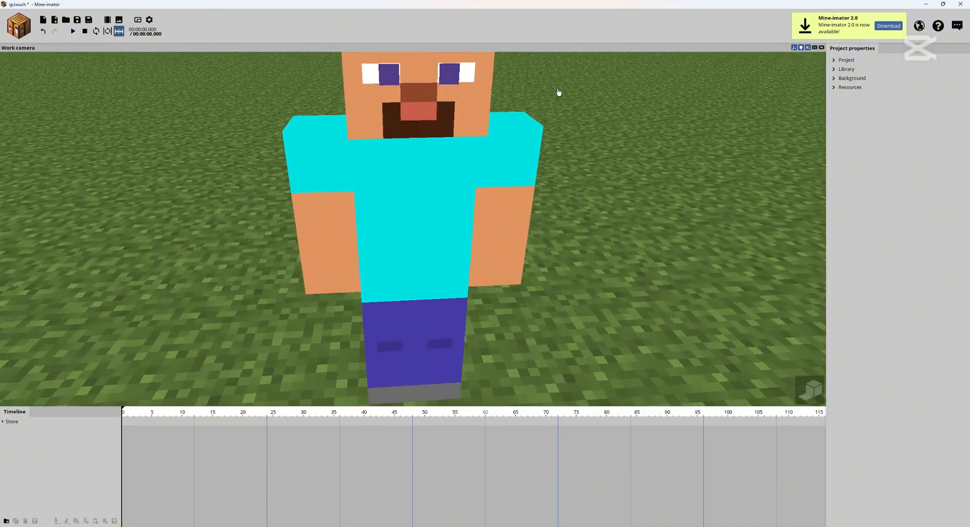
pyautogui.scroll(-4, 558, 93)
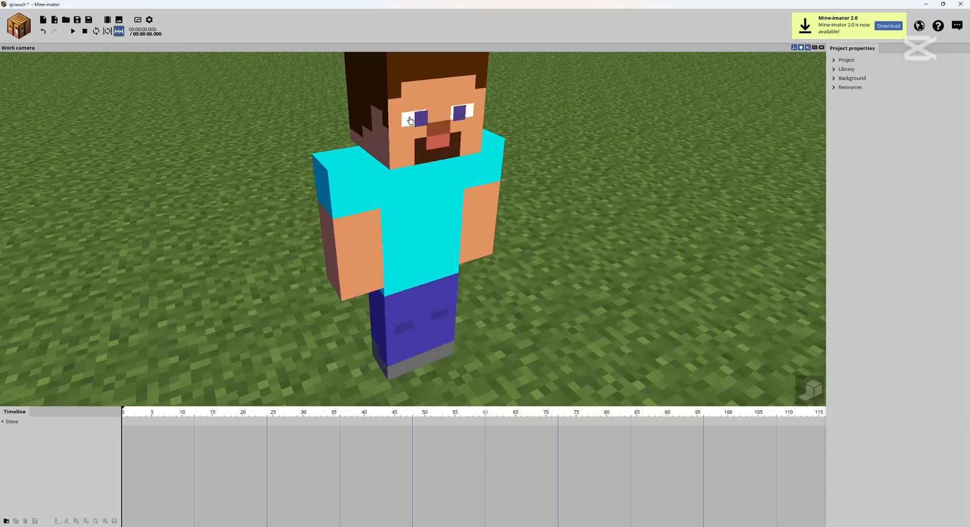
# - Select the character's hat layer with the eye pupils, rotate it 1.02° about Z and shift it to X -0.08
pyautogui.click(419, 121)
pyautogui.click(349, 122)
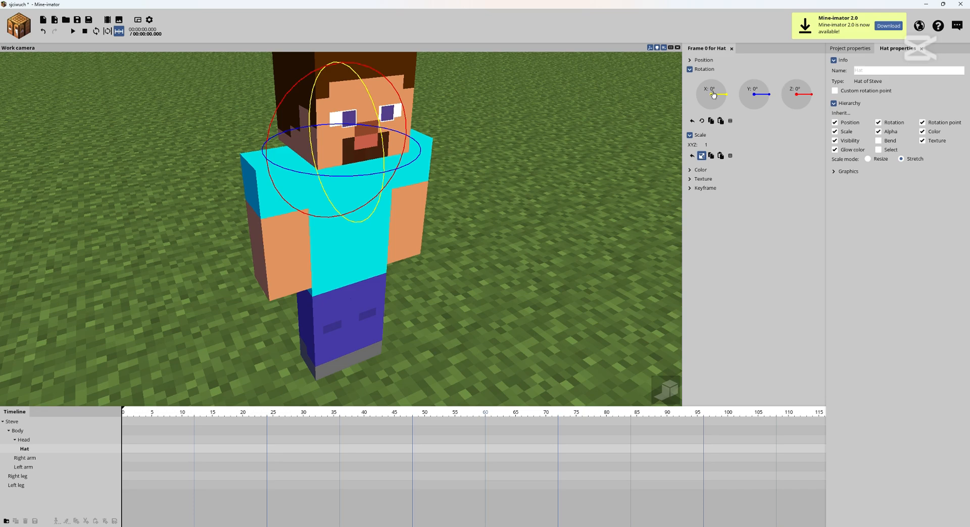
pyautogui.moveTo(367, 207)
pyautogui.mouseDown()
pyautogui.moveTo(372, 200)
pyautogui.moveTo(364, 205)
pyautogui.mouseUp()
pyautogui.click(690, 60)
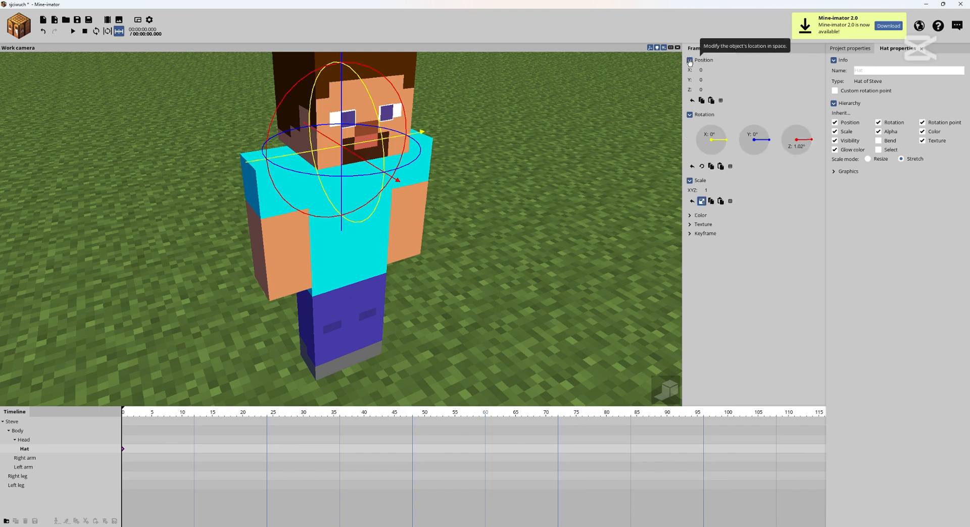
pyautogui.moveTo(421, 133); pyautogui.dragTo(422, 136)
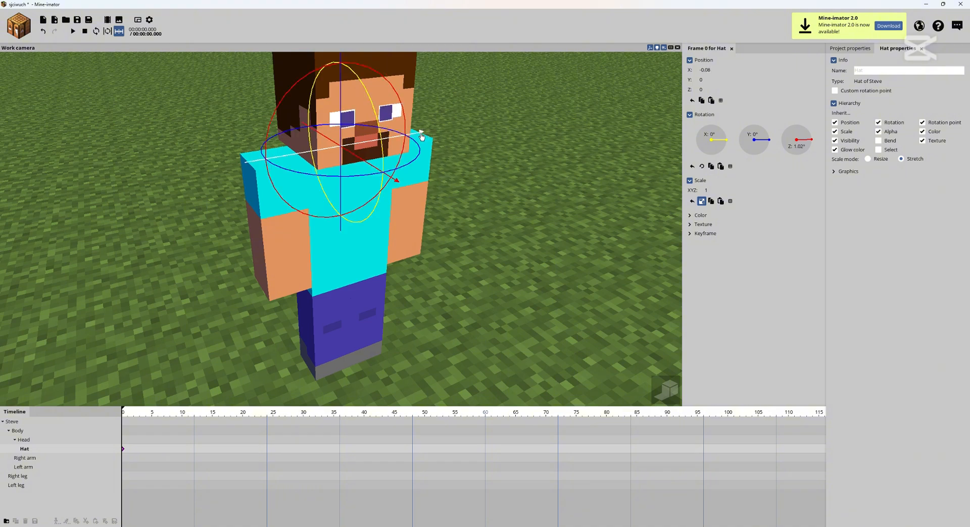
pyautogui.moveTo(498, 276); pyautogui.dragTo(487, 277)
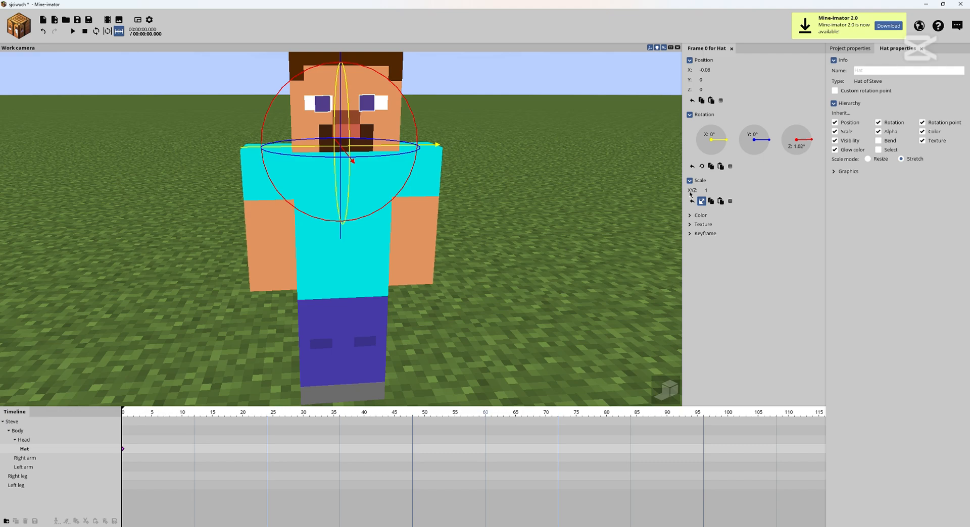
# - Try X position values of 1 and 20 for the hat layer and clear the entry
pyautogui.click(732, 70)
pyautogui.press('BackSpace')
pyautogui.write('1')
pyautogui.press('BackSpace')
pyautogui.write('20')
pyautogui.press('BackSpace')
pyautogui.press('BackSpace')
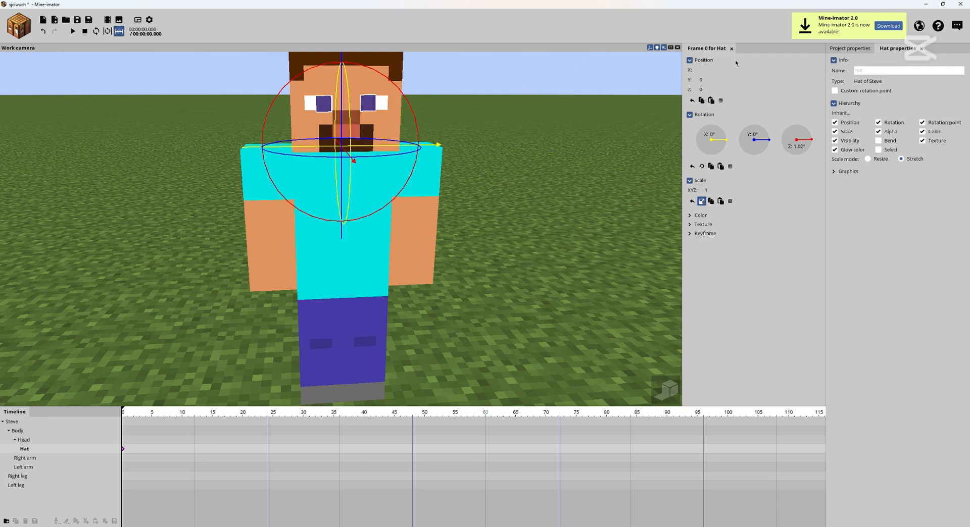
# - Offset the hat layer to X 0.22 and Z -0.23, checking its distance from the face from the side
pyautogui.doubleClick(439, 104)
pyautogui.click(439, 103)
pyautogui.moveTo(438, 147); pyautogui.dragTo(443, 147)
pyautogui.moveTo(357, 165)
pyautogui.mouseDown()
pyautogui.moveTo(363, 174)
pyautogui.moveTo(355, 165)
pyautogui.mouseUp()
pyautogui.moveTo(465, 185); pyautogui.dragTo(606, 189)
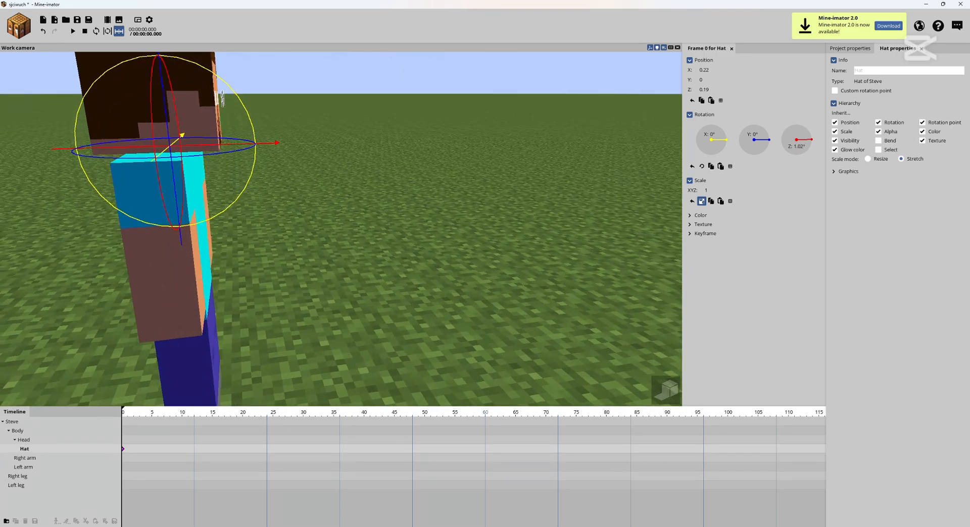
pyautogui.moveTo(276, 146); pyautogui.dragTo(272, 146)
pyautogui.moveTo(389, 110); pyautogui.dragTo(326, 117)
pyautogui.click(389, 110)
pyautogui.doubleClick(221, 111)
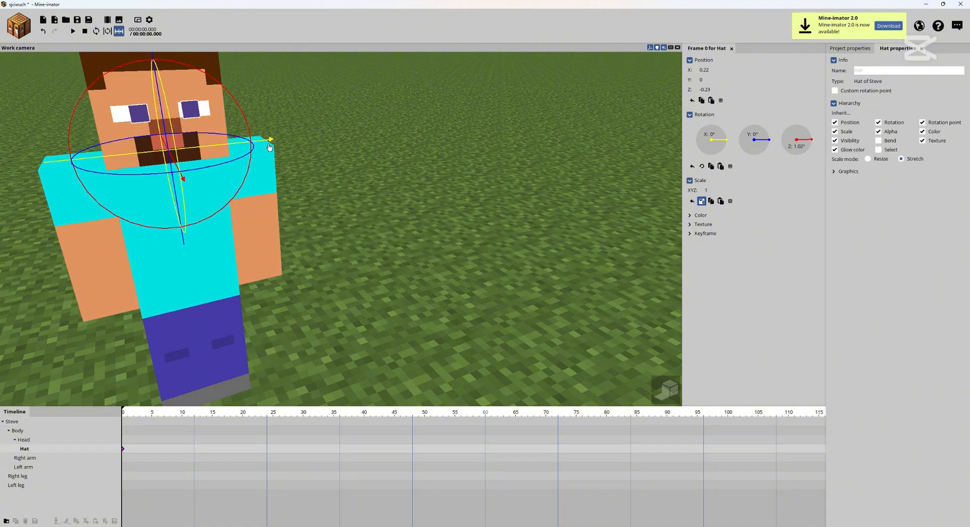
# - Shift the hat's pupils sideways to X -0.66 at frame 0 and add hat position keyframes at frames 3, 7 and 11
pyautogui.moveTo(272, 144); pyautogui.dragTo(258, 146)
pyautogui.click(146, 440)
pyautogui.moveTo(310, 176); pyautogui.dragTo(263, 157, button='right')
pyautogui.moveTo(419, 182)
pyautogui.mouseDown()
pyautogui.moveTo(435, 181)
pyautogui.moveTo(422, 180)
pyautogui.mouseUp()
pyautogui.click(164, 440)
pyautogui.click(189, 440)
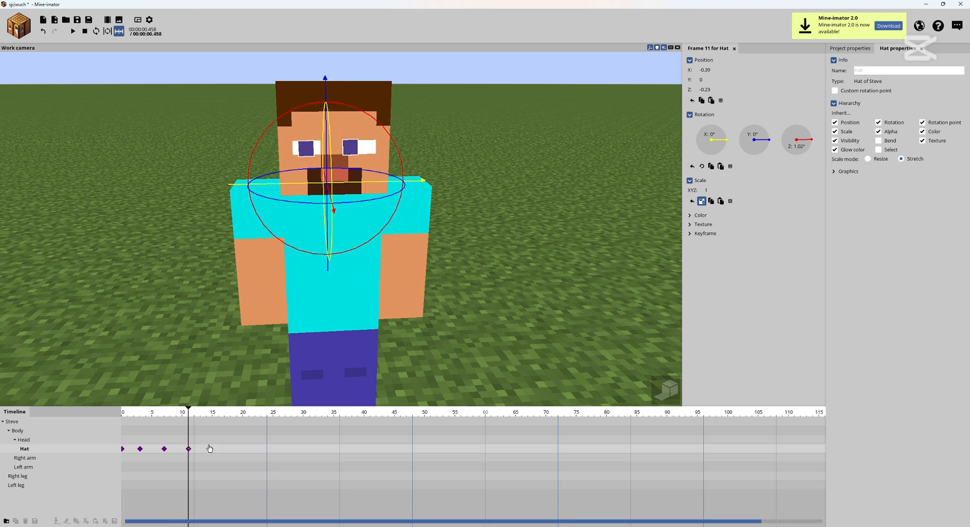
# - Keyframe the hat at X -0.61, Y -0.32 on frame 14, and move it sideways and up on frame 17
pyautogui.click(206, 448)
pyautogui.moveTo(326, 82); pyautogui.dragTo(327, 87)
pyautogui.moveTo(298, 190); pyautogui.dragTo(295, 190)
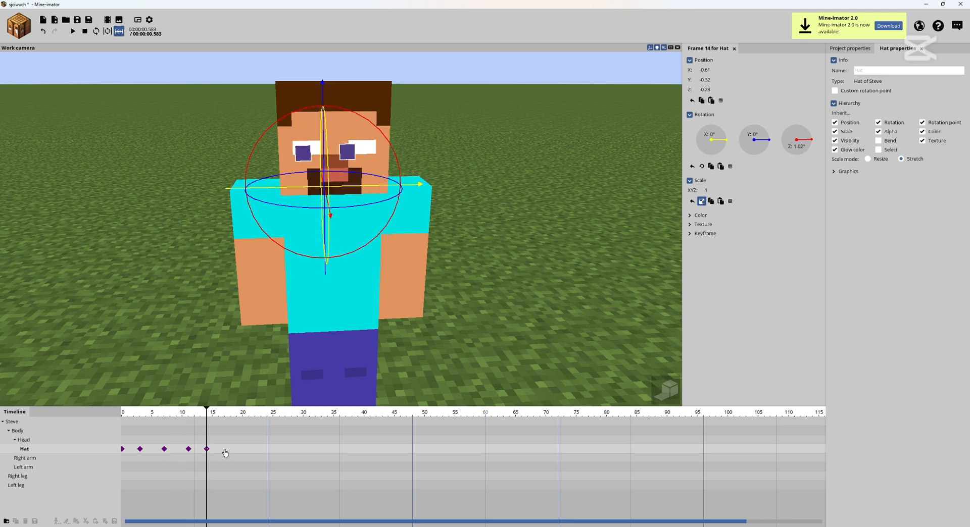
pyautogui.click(225, 451)
pyautogui.moveTo(363, 189); pyautogui.dragTo(371, 191)
pyautogui.moveTo(334, 101); pyautogui.dragTo(333, 97)
# - Keyframe the hat at X 0.60 on frame 22, raise it on frame 26, shift it sideways on frame 30 and deselect it
pyautogui.click(255, 438)
pyautogui.moveTo(399, 184); pyautogui.dragTo(405, 185)
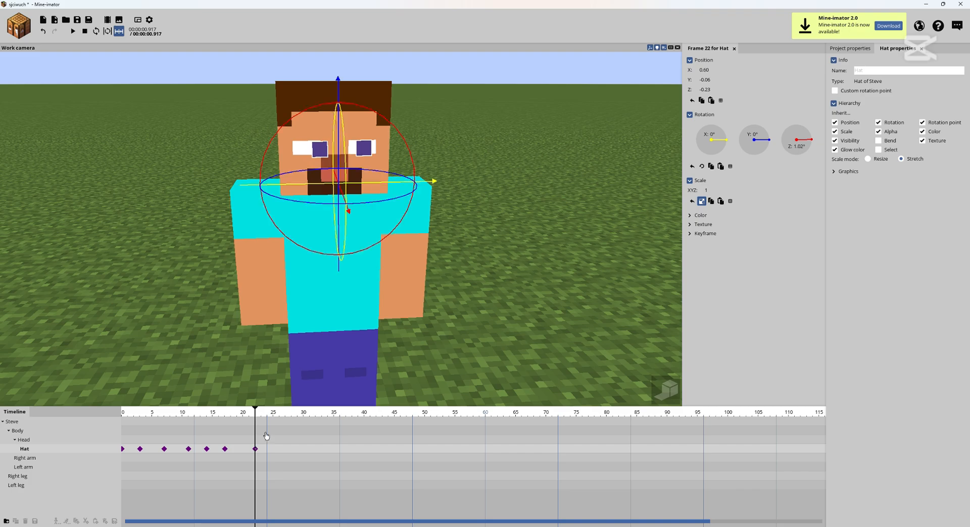
pyautogui.click(279, 436)
pyautogui.moveTo(341, 89); pyautogui.dragTo(340, 84)
pyautogui.click(304, 449)
pyautogui.moveTo(311, 186); pyautogui.dragTo(304, 186)
pyautogui.click(454, 214)
pyautogui.moveTo(454, 215); pyautogui.dragTo(492, 243)
pyautogui.moveTo(570, 204)
pyautogui.mouseDown()
pyautogui.moveTo(535, 184)
pyautogui.moveTo(570, 204)
pyautogui.mouseUp()
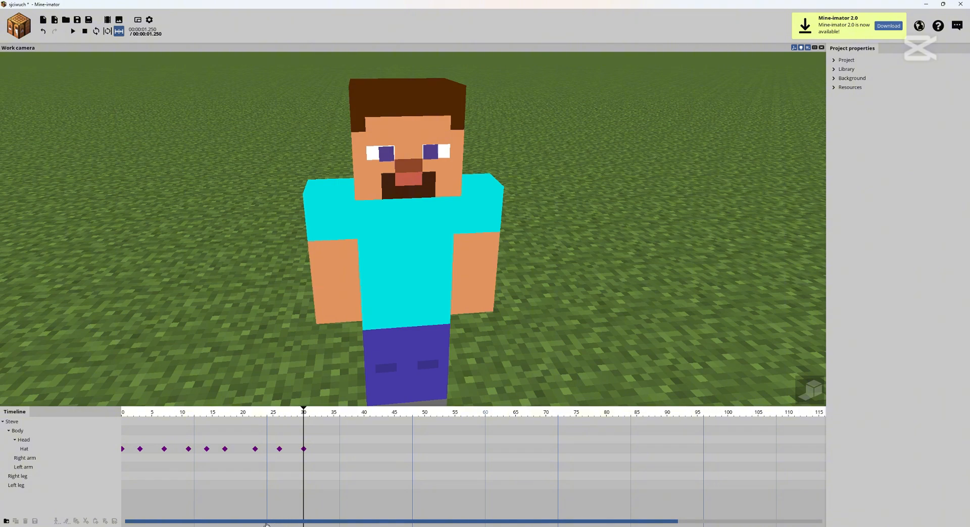
# - Play the eye animation from the beginning several times to check the pupil movement, and stop at frame 0
pyautogui.click(85, 33)
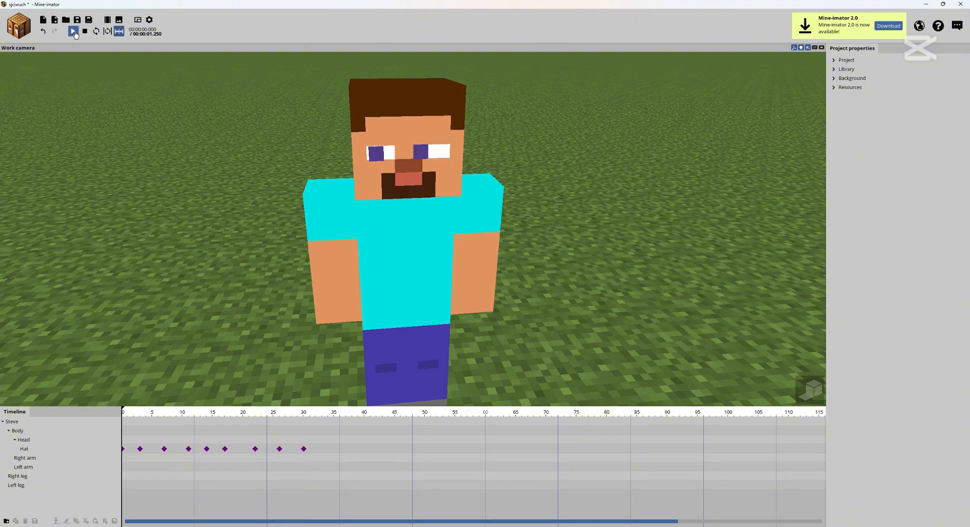
pyautogui.click(74, 32)
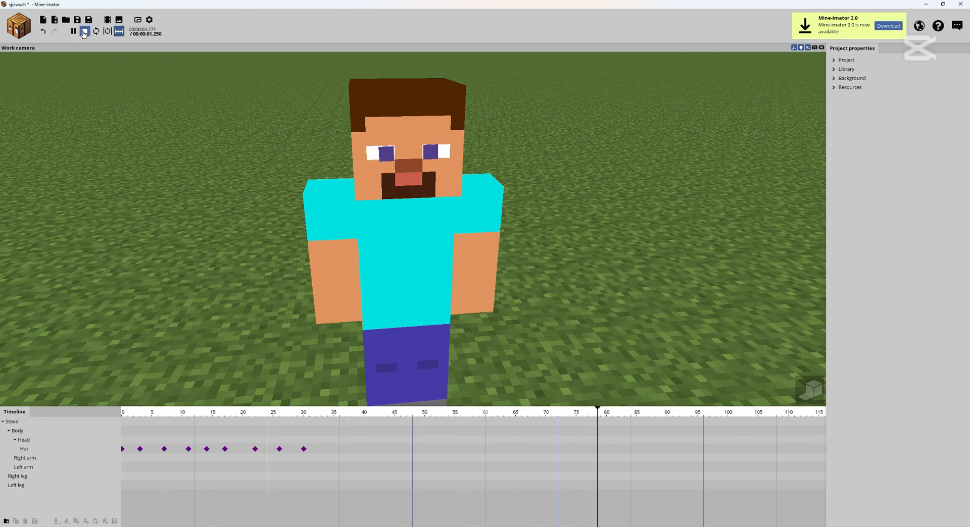
pyautogui.click(84, 32)
pyautogui.click(73, 32)
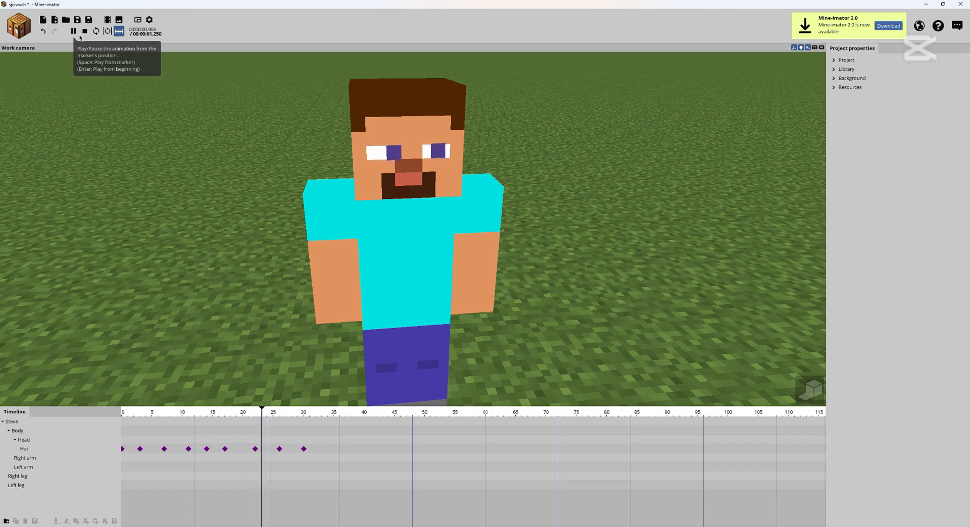
pyautogui.click(85, 31)
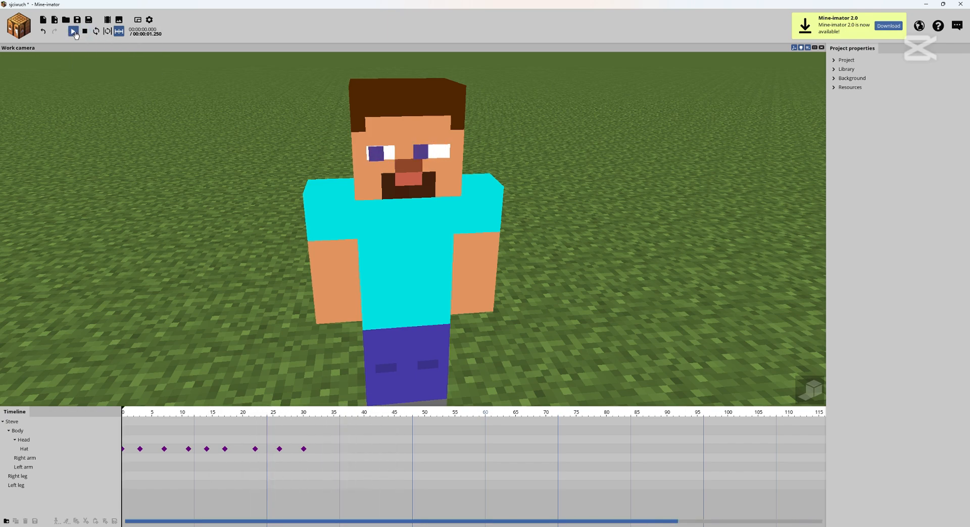
pyautogui.click(74, 32)
pyautogui.click(84, 32)
pyautogui.click(74, 32)
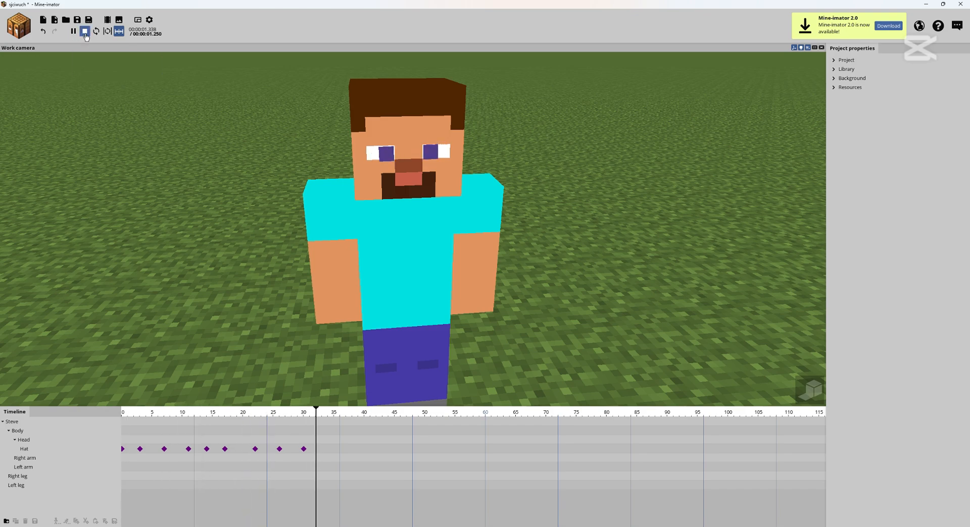
pyautogui.click(85, 32)
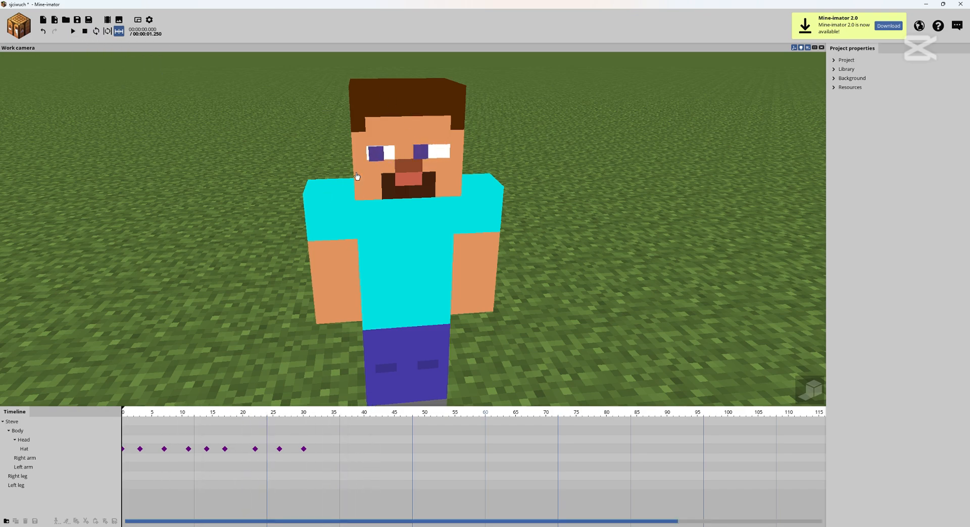
# - Select the hat's last three keyframes, at frames 22, 26 and 30
pyautogui.moveTo(337, 478); pyautogui.dragTo(370, 449)
pyautogui.moveTo(243, 436); pyautogui.dragTo(376, 472)
pyautogui.moveTo(495, 324); pyautogui.dragTo(496, 323)
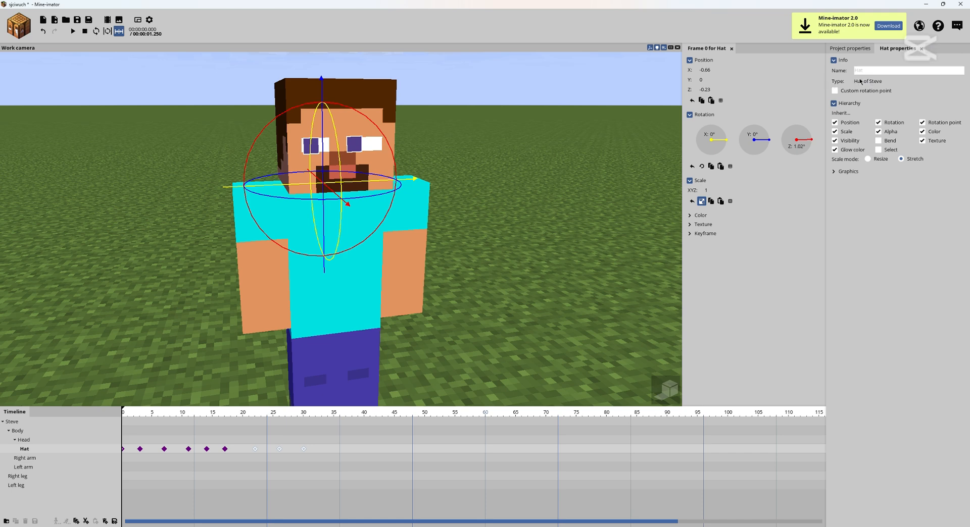
# - Toggle the hat's custom rotation point on and off, and move the hat to X 0.08 at frame 0
pyautogui.click(833, 91)
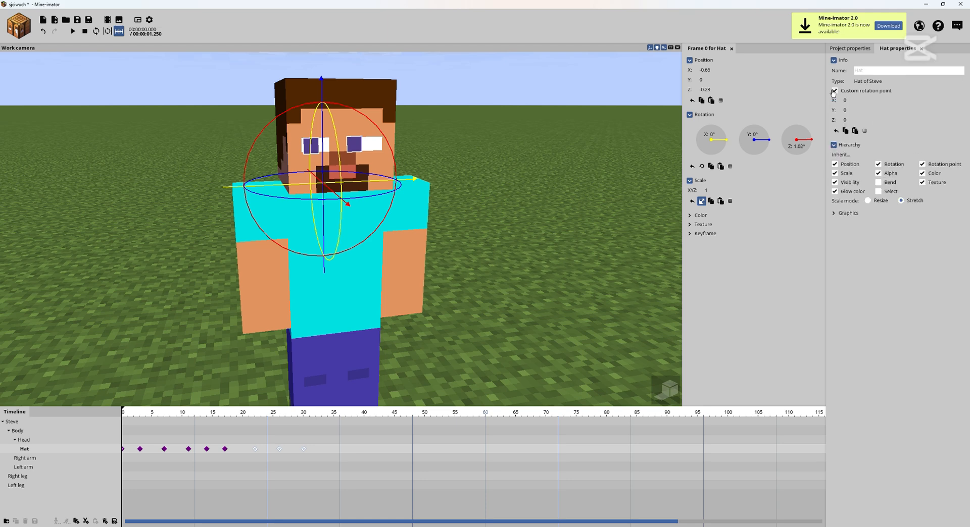
pyautogui.click(833, 91)
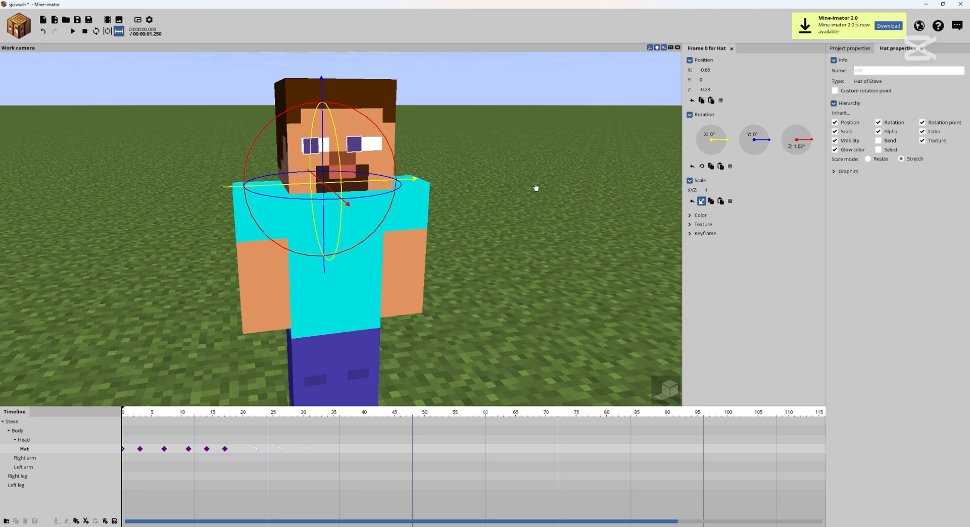
pyautogui.moveTo(417, 181); pyautogui.dragTo(425, 182)
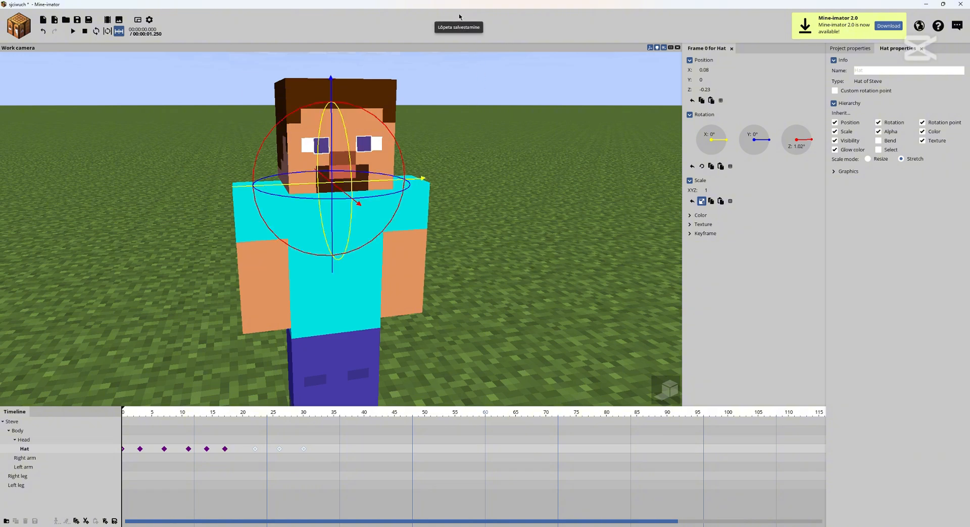